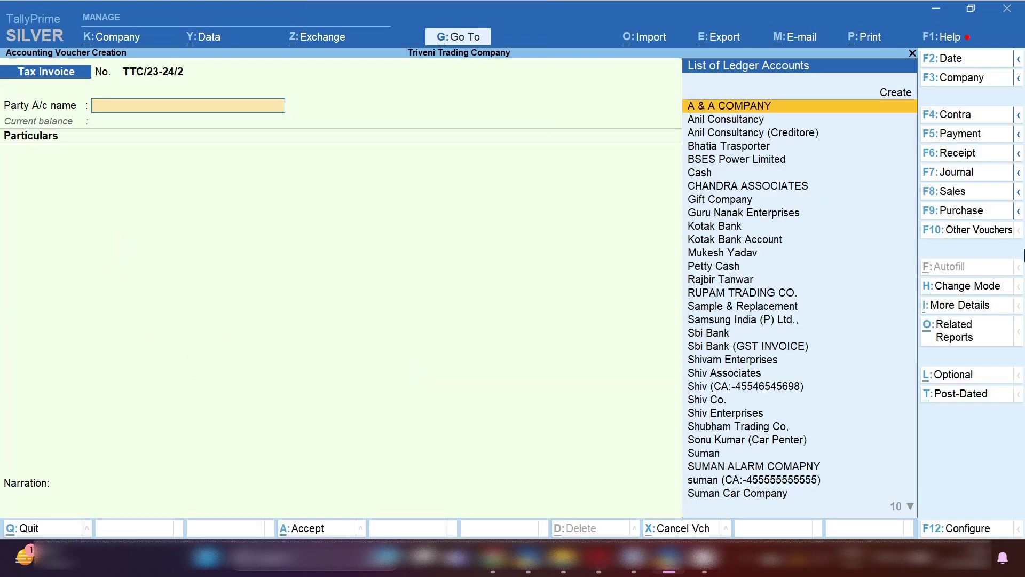
Step: Keep Tax Invoice as the sales voucher type and switch TTC/23-24/2 to Item Invoice mode
click(954, 192)
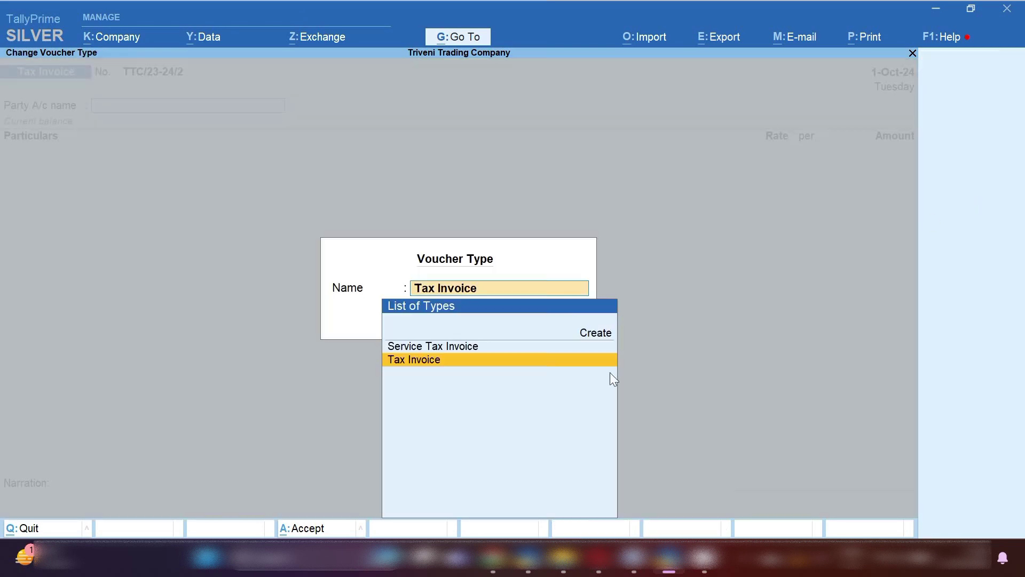
click(508, 363)
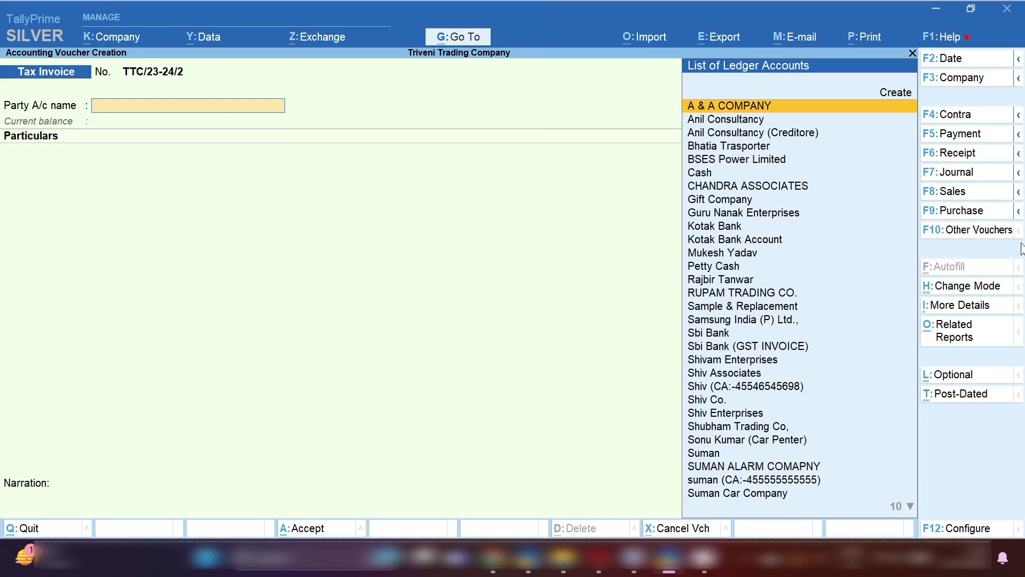
click(964, 291)
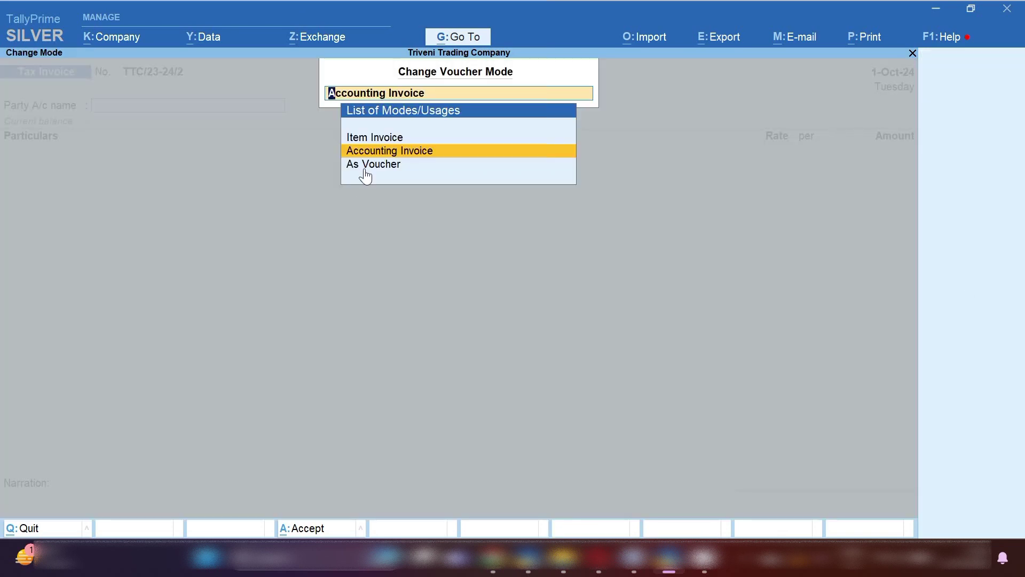
click(380, 140)
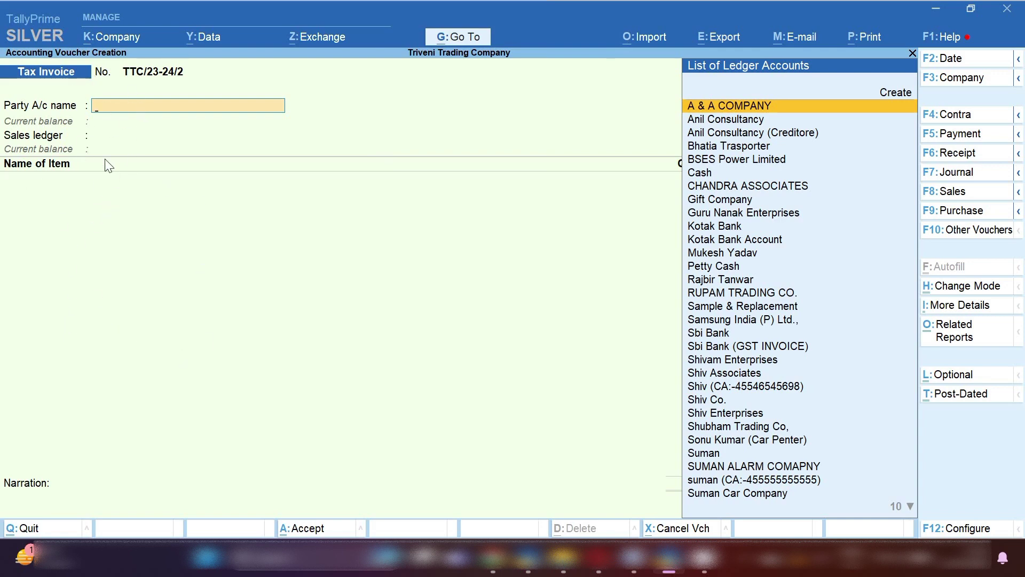
Step: Start a new party ledger 'Suman Education Hub (Delhi)' under Sundry Debtors
key(alt+c)
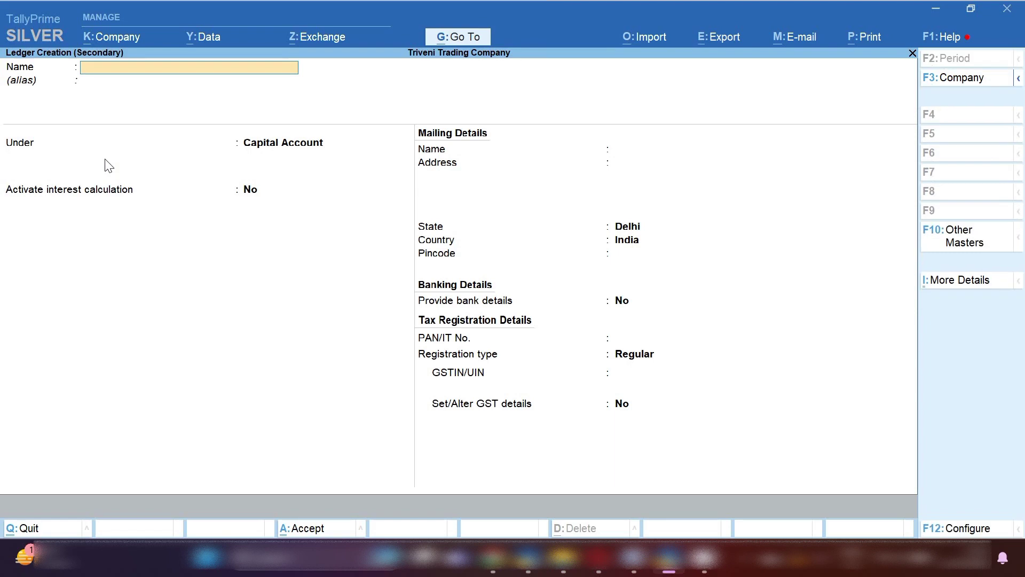
text(Suman Edu)
text(cation Hub )
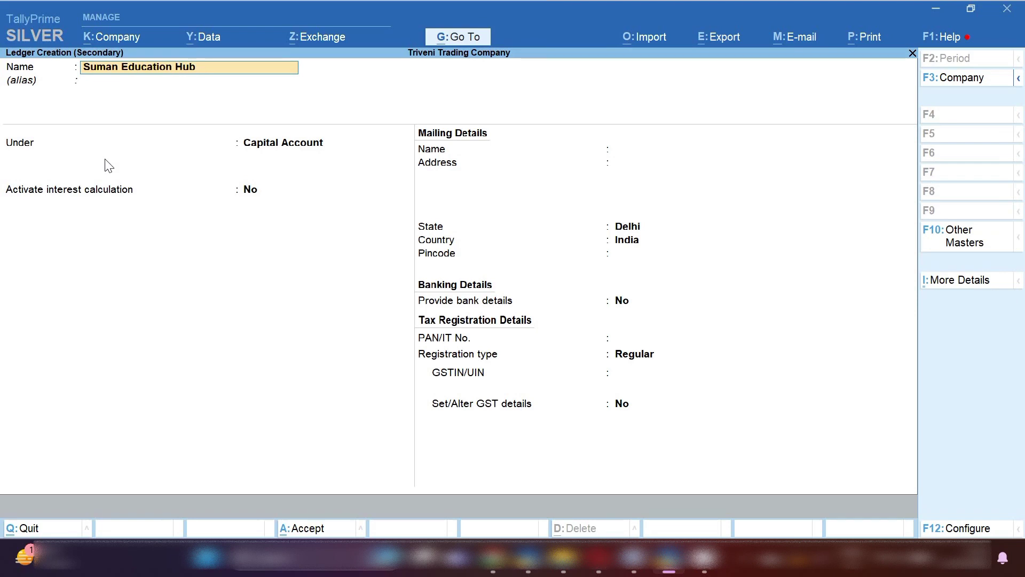
text((Delhi)
key(Return)
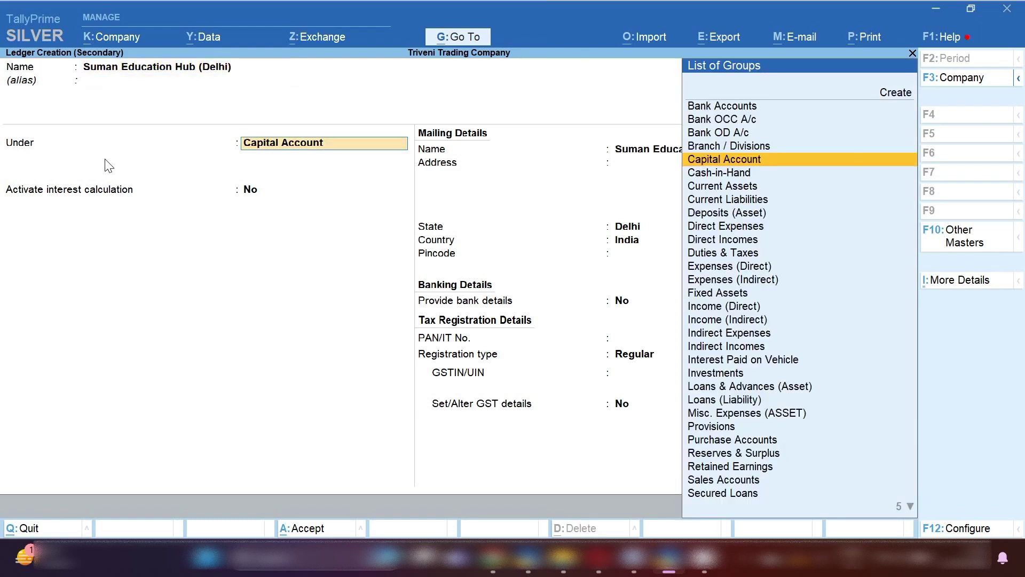
text(Sun)
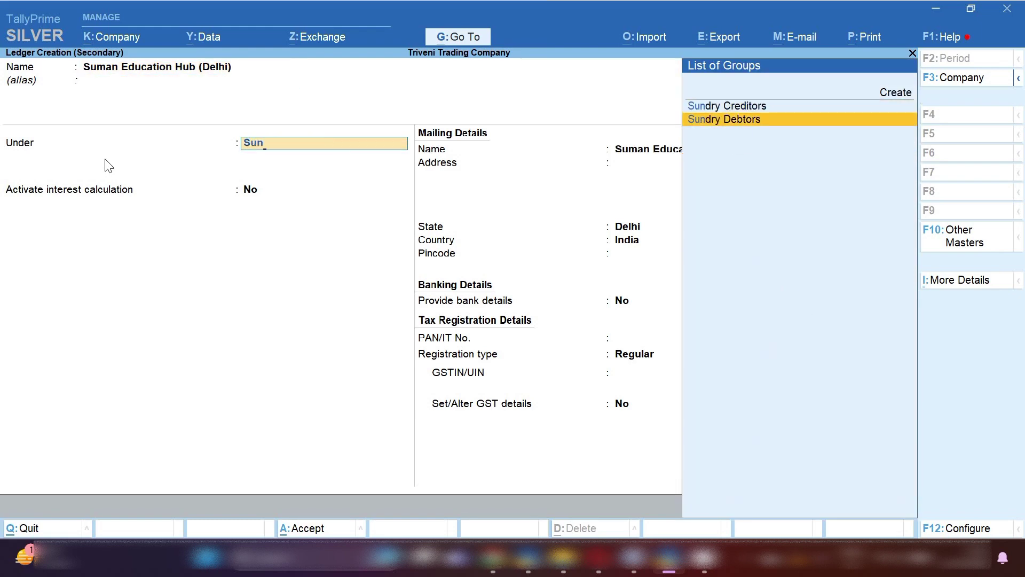
key(Return)
key(Return)
key(Return)
key(Return)
key(Return)
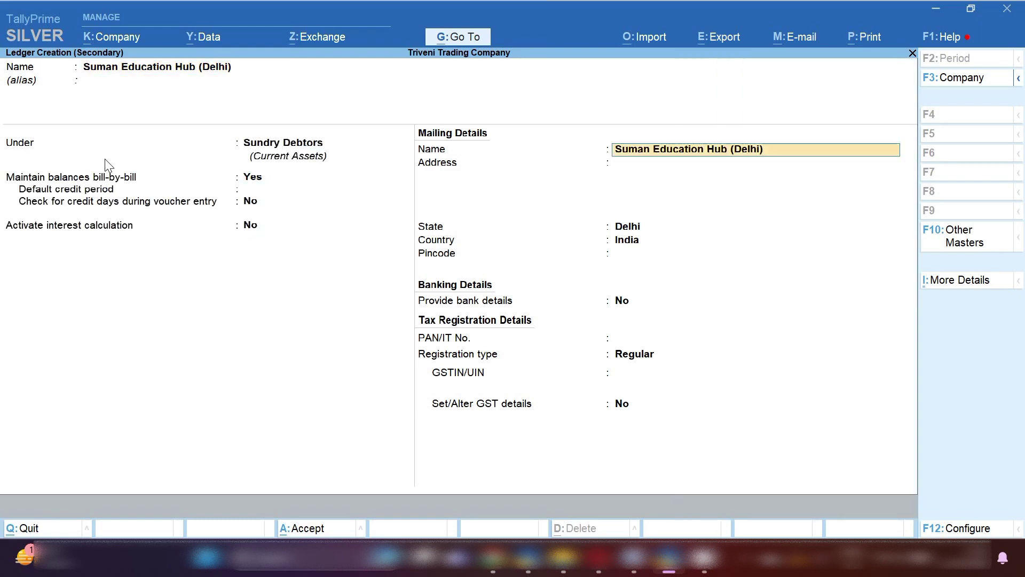
key(Return)
text(New Delhi)
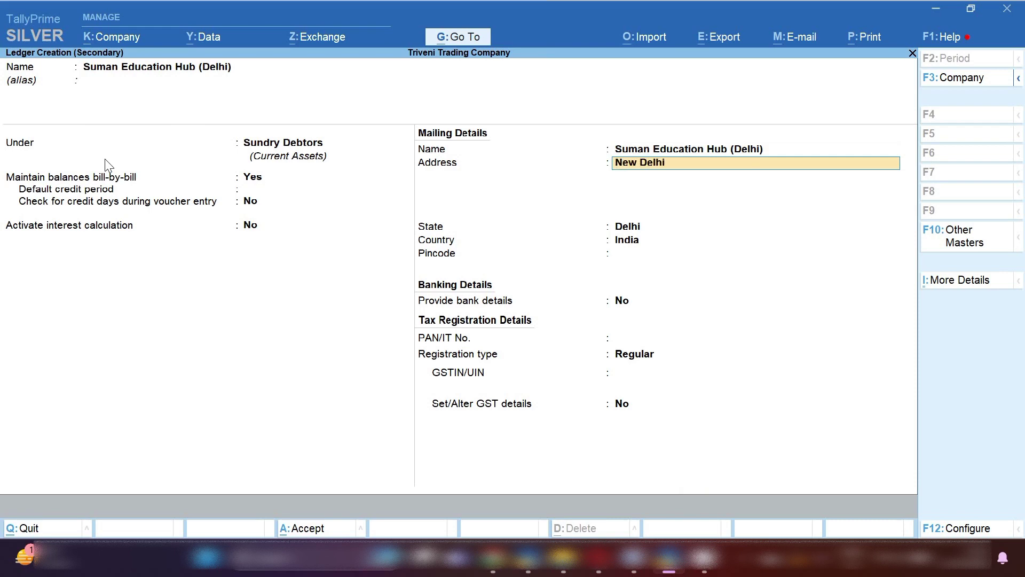
text(ndusti)
text(rial area)
key(Return)
text(Pin Co)
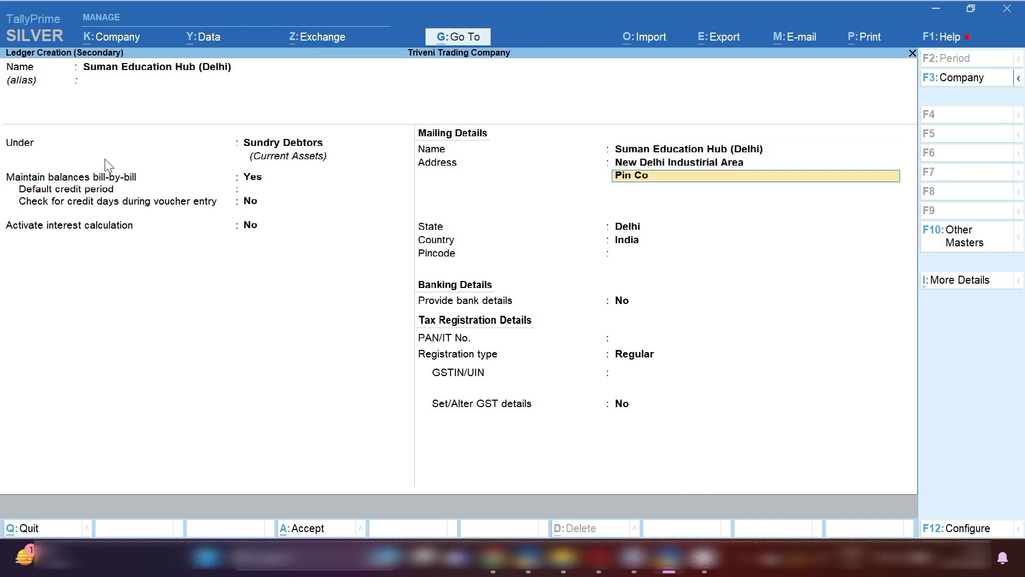
text(de-)
text(000000)
key(Return)
key(Return)
key(Return)
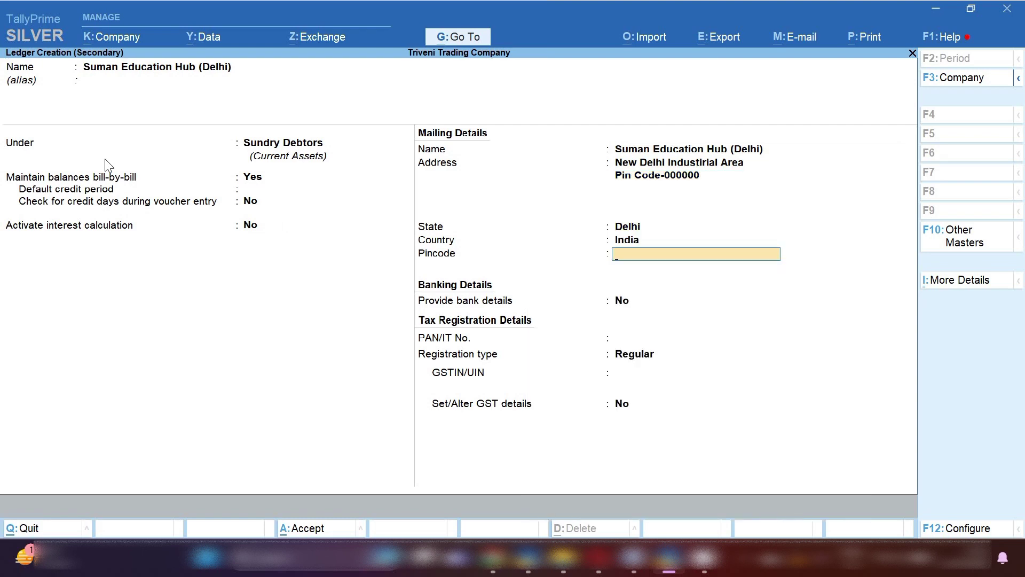
key(Return)
key(Return)
key(Return)
key(Return)
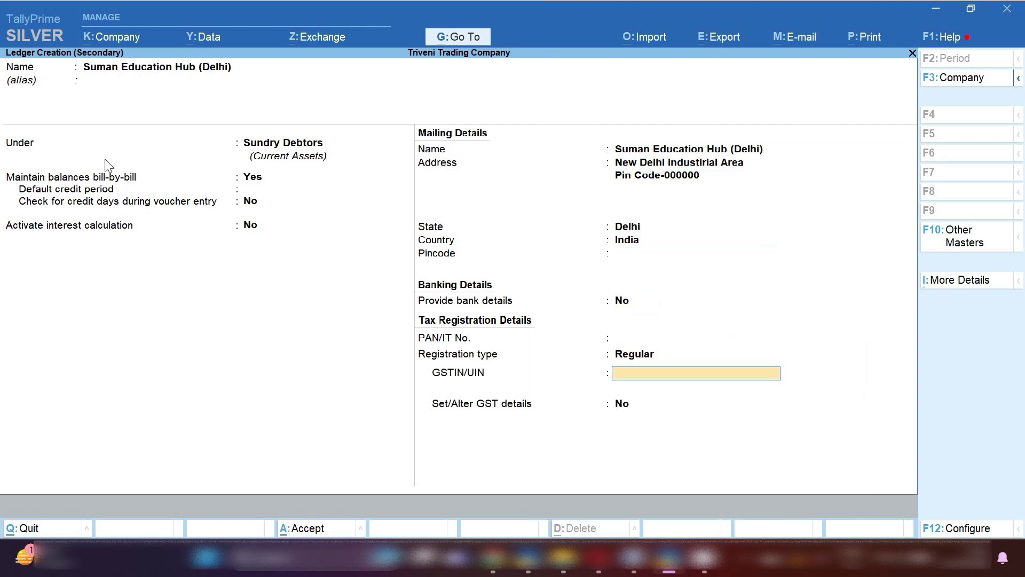
text(07A)
text(ARFV11)
text(29)
text(J1Z2)
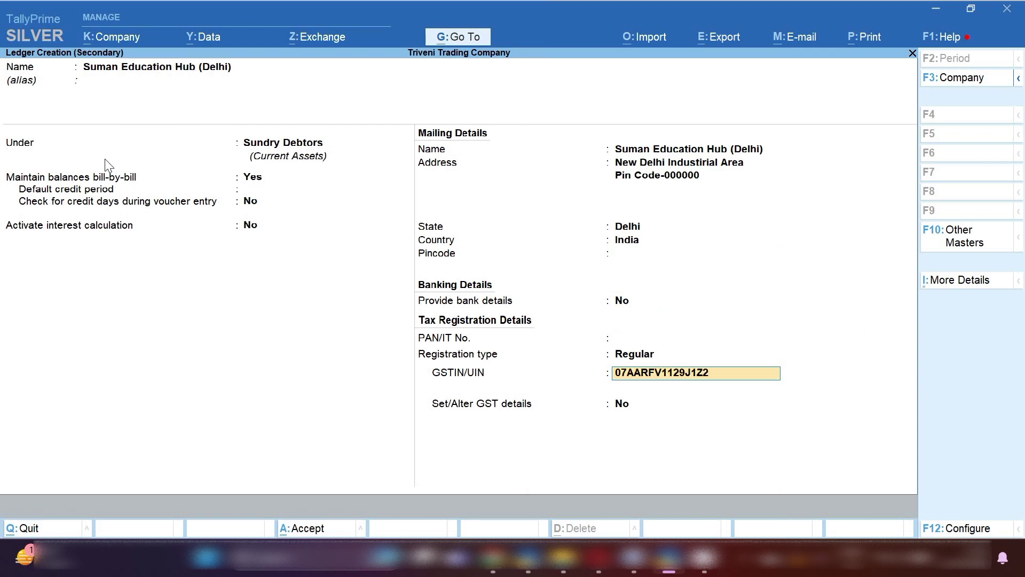
key(Return)
key(Return)
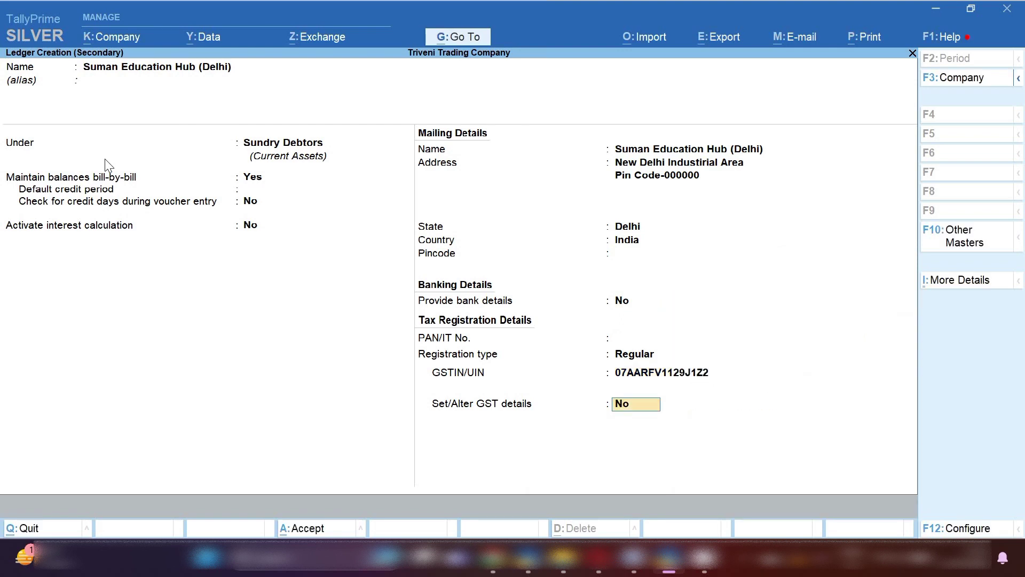
key(ctrl+a)
Step: Mark the delivery note Not Applicable, leave dispatch details empty, and return to party details
key(Return)
key(Return)
key(Return)
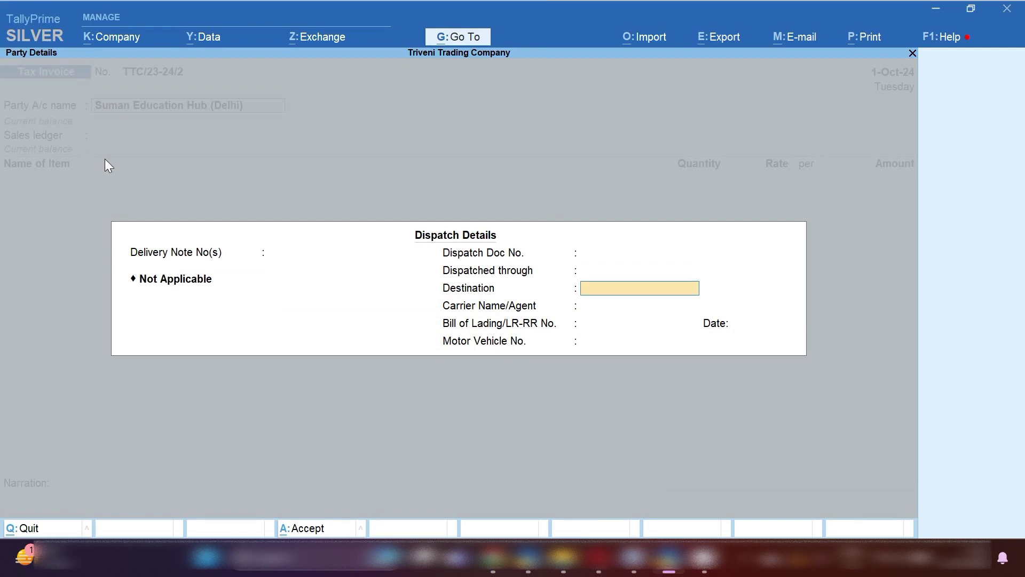
key(Return)
key(Return)
key(Return)
key(Return)
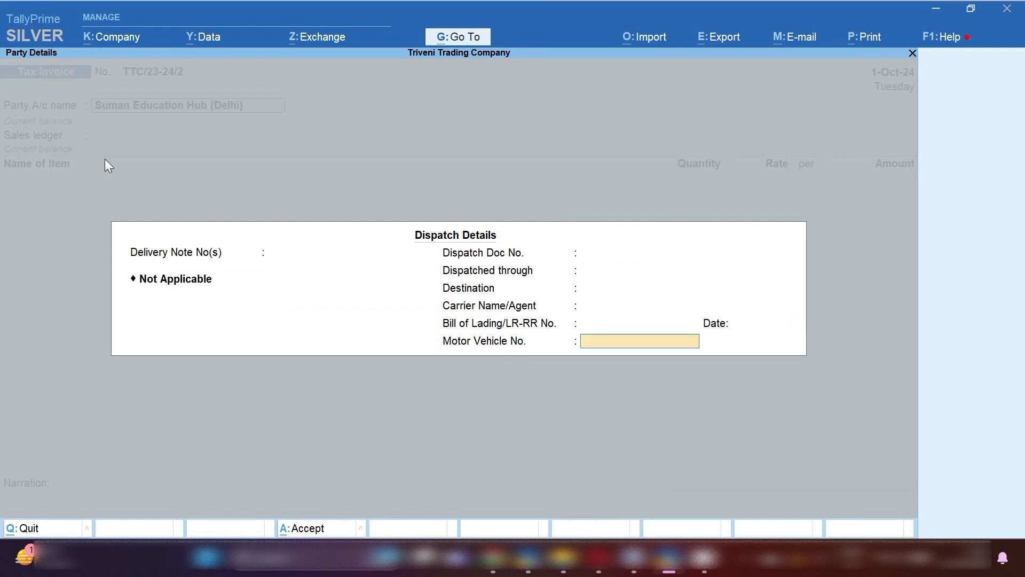
key(Return)
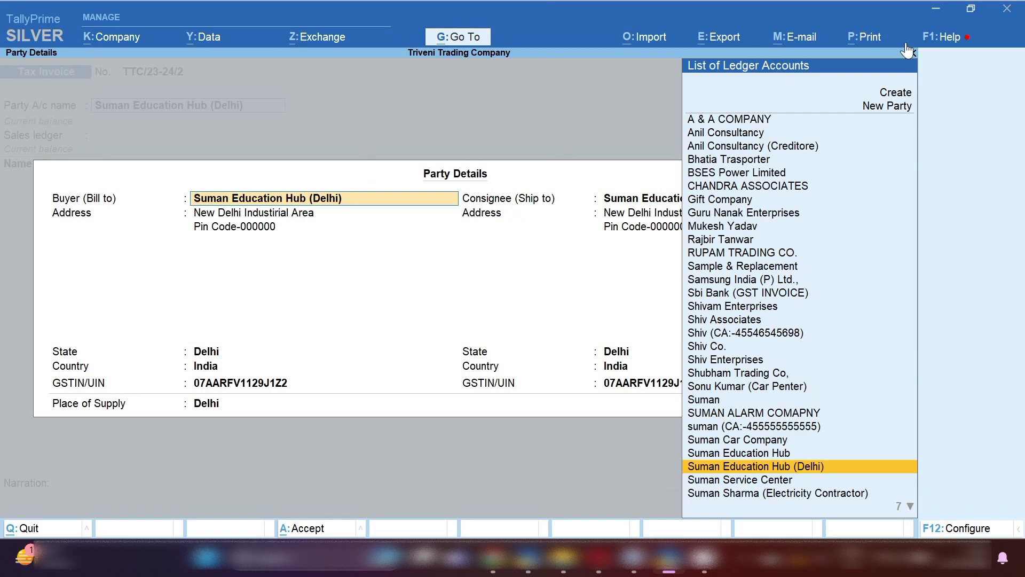
click(876, 46)
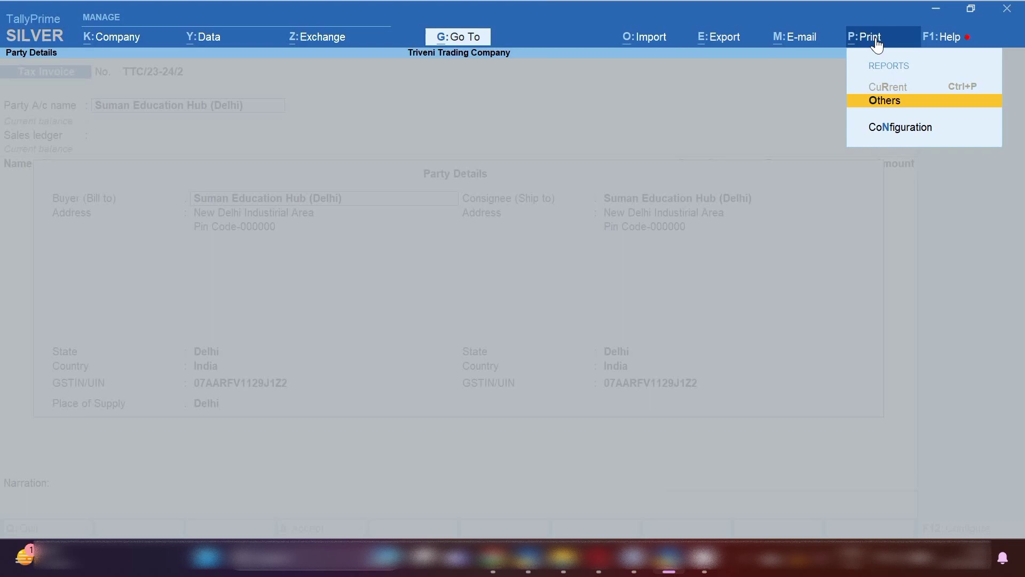
key(Escape)
key(ctrl+a)
key(Return)
key(Return)
key(Return)
key(Return)
key(Return)
key(Return)
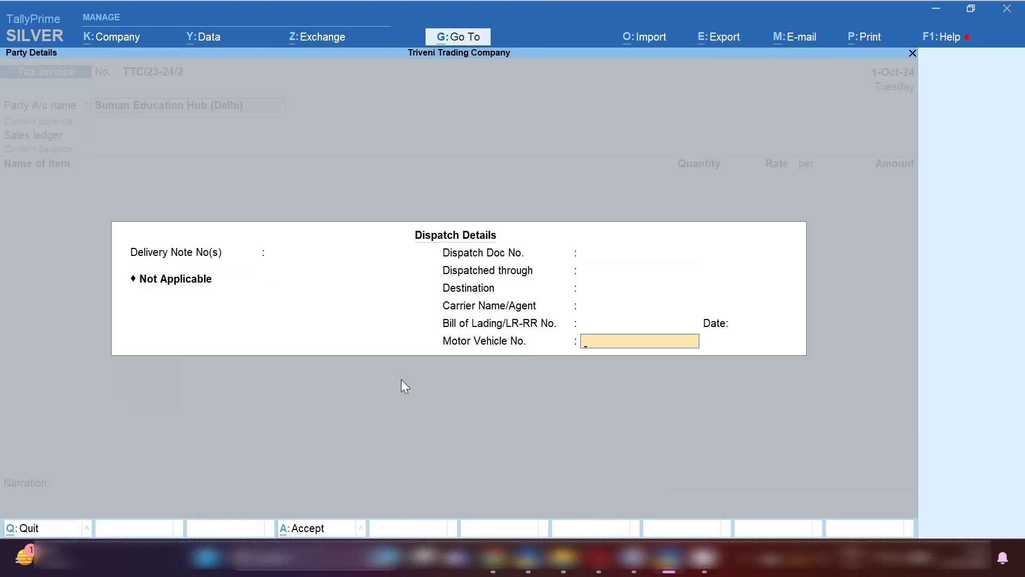
key(Escape)
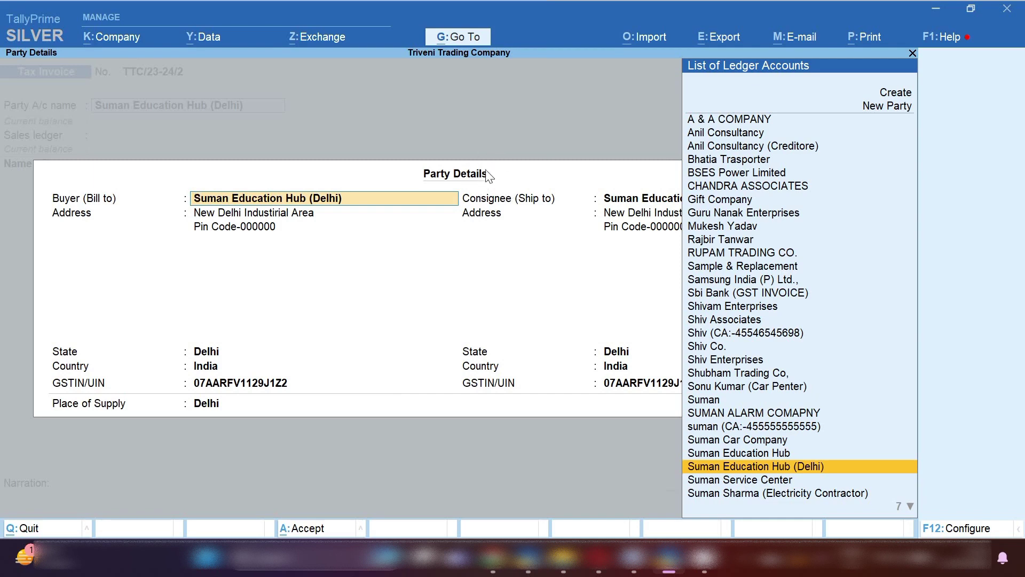
Step: Keep Suman Education Hub (Delhi) as buyer and create new party Shiv Trading Company as consignee
click(959, 530)
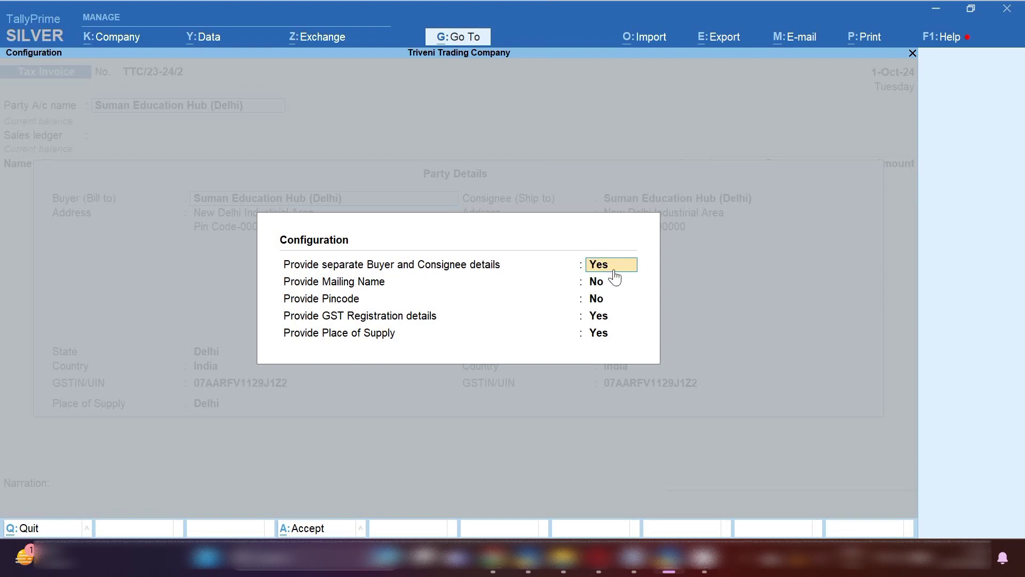
key(ctrl+a)
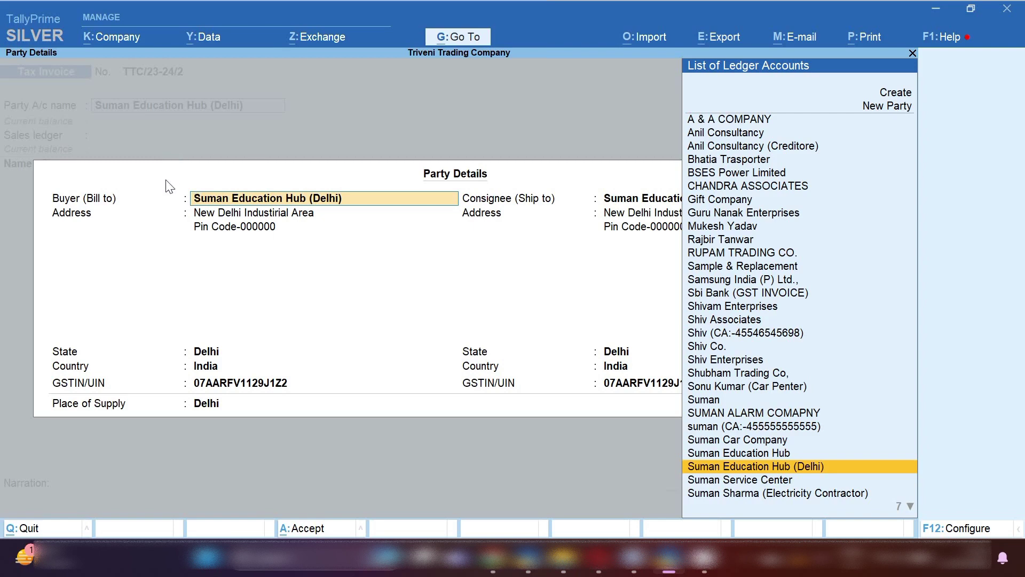
key(Return)
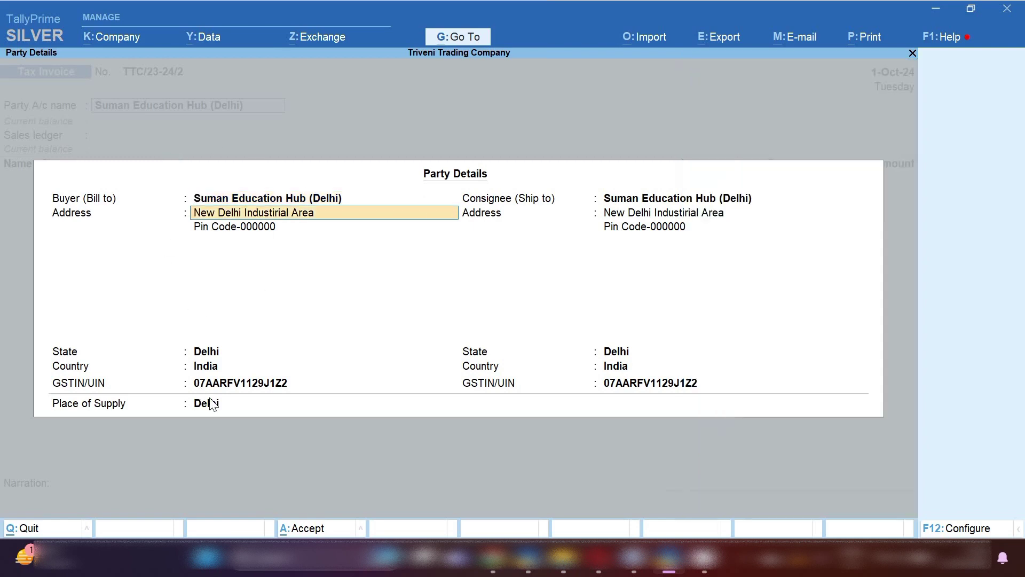
key(Return)
key(Return)
key(Return)
key(Return)
key(Return)
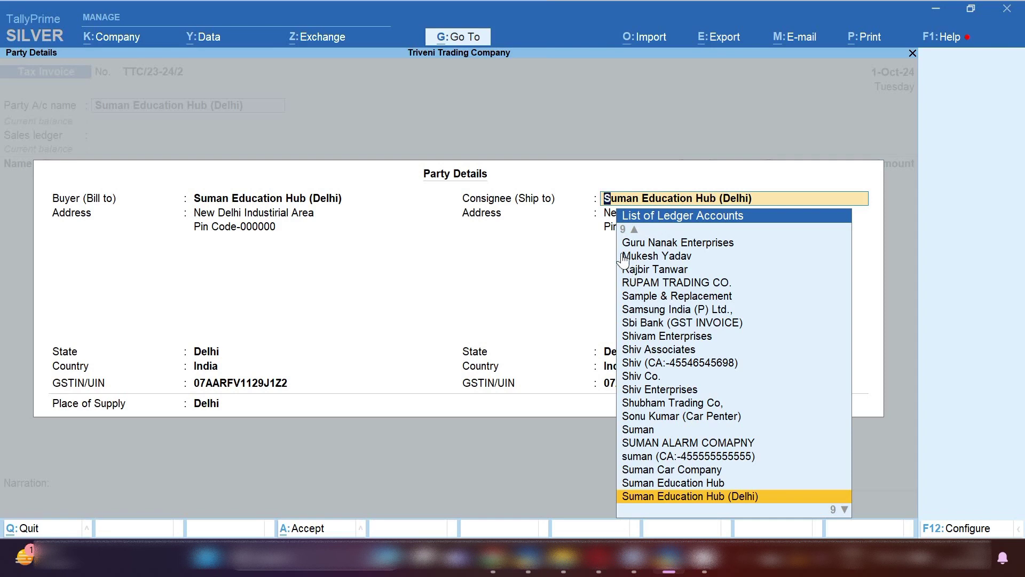
text(Shiv Tra)
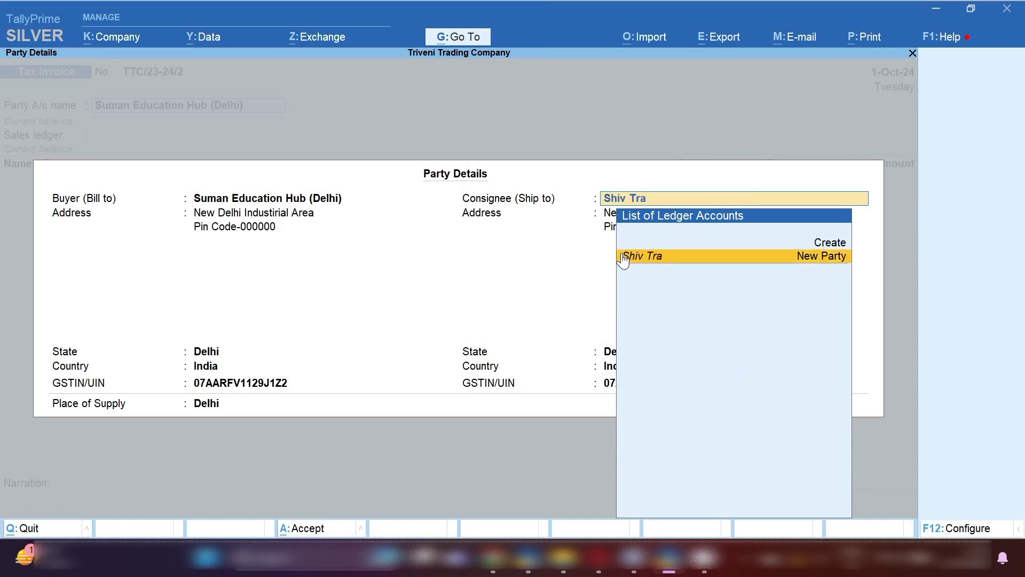
text(di)
text(ng C)
text(ompan)
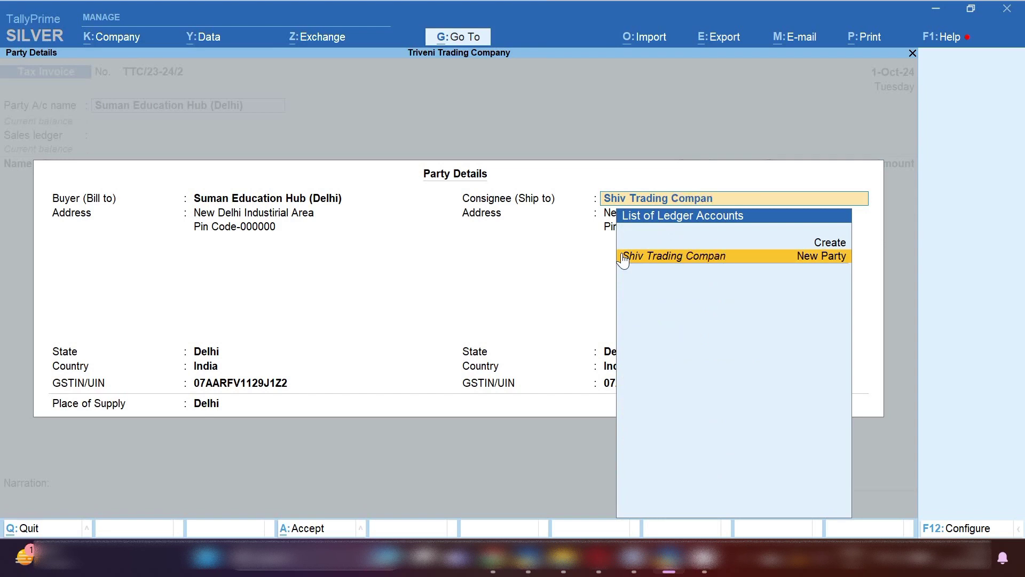
text(y)
key(Return)
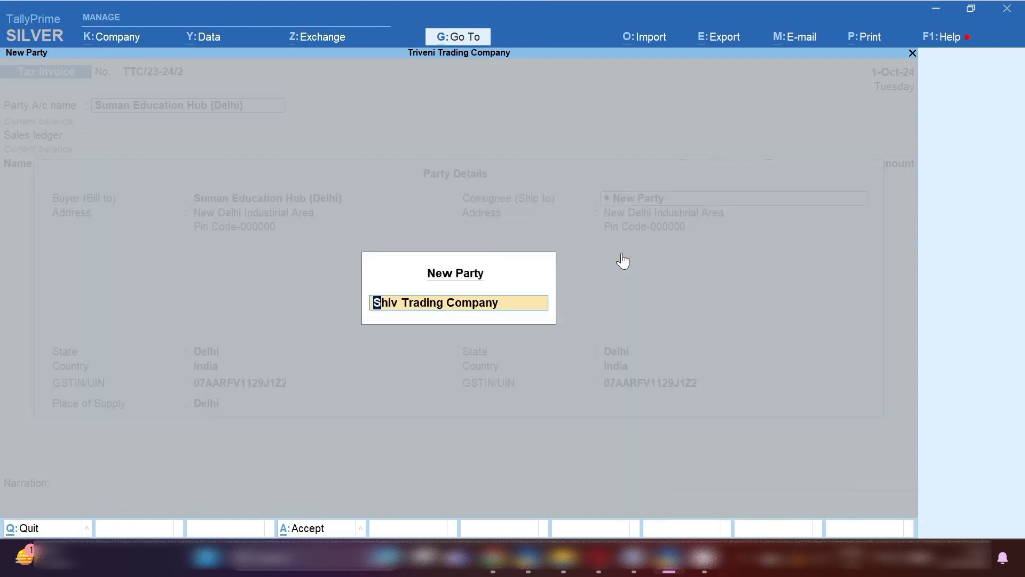
key(Return)
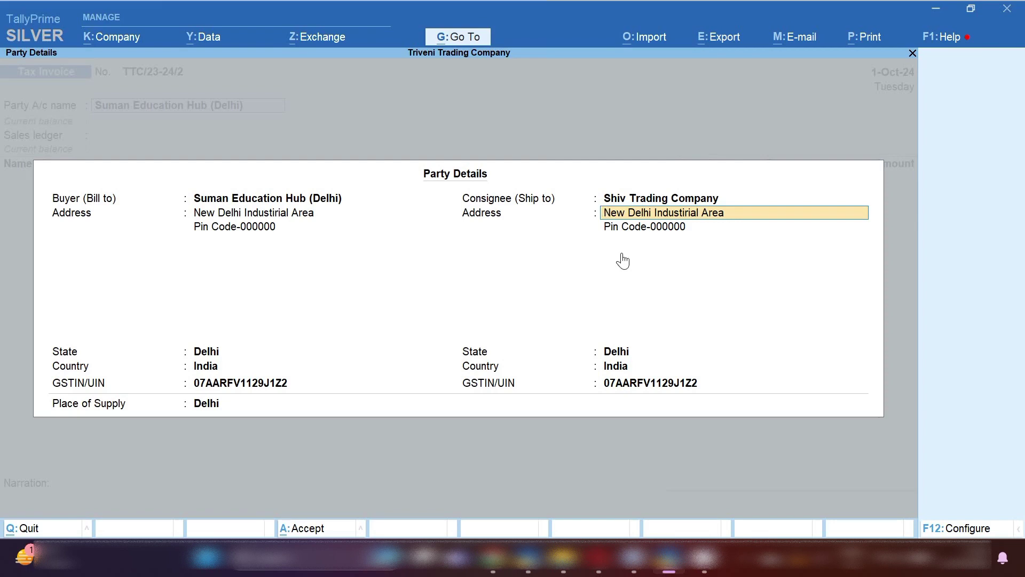
Step: Give the consignee the address 'Uttar Pradesh / Up-' and state Uttar Pradesh
text(U)
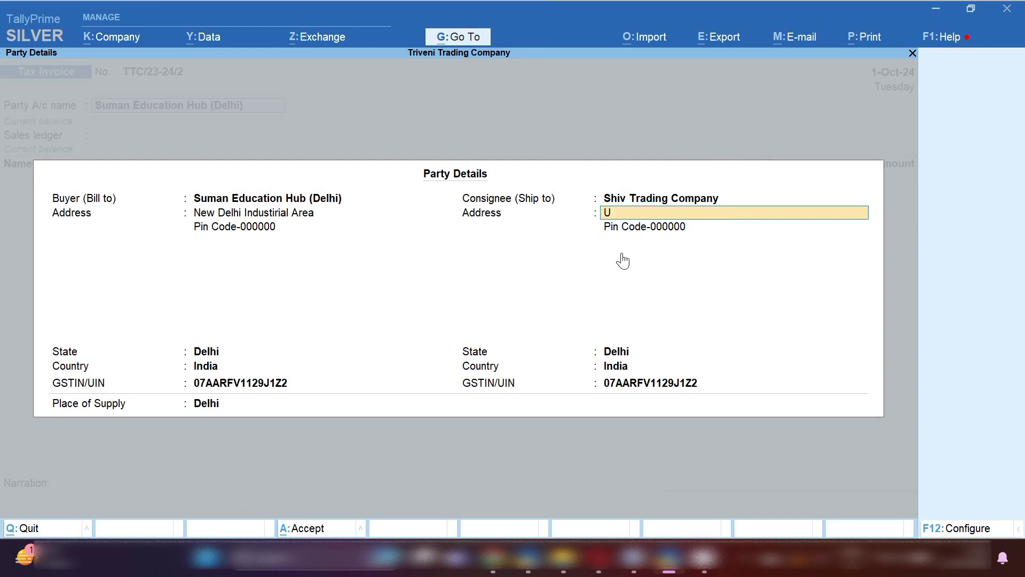
text(ttar Prades)
text(h)
key(Return)
text(U)
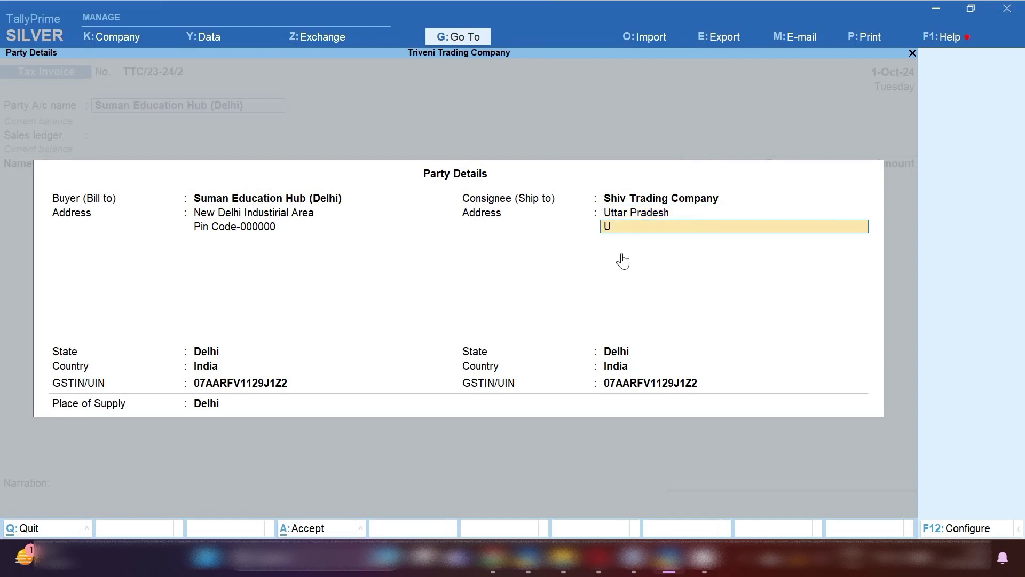
text(p-)
key(Return)
key(Return)
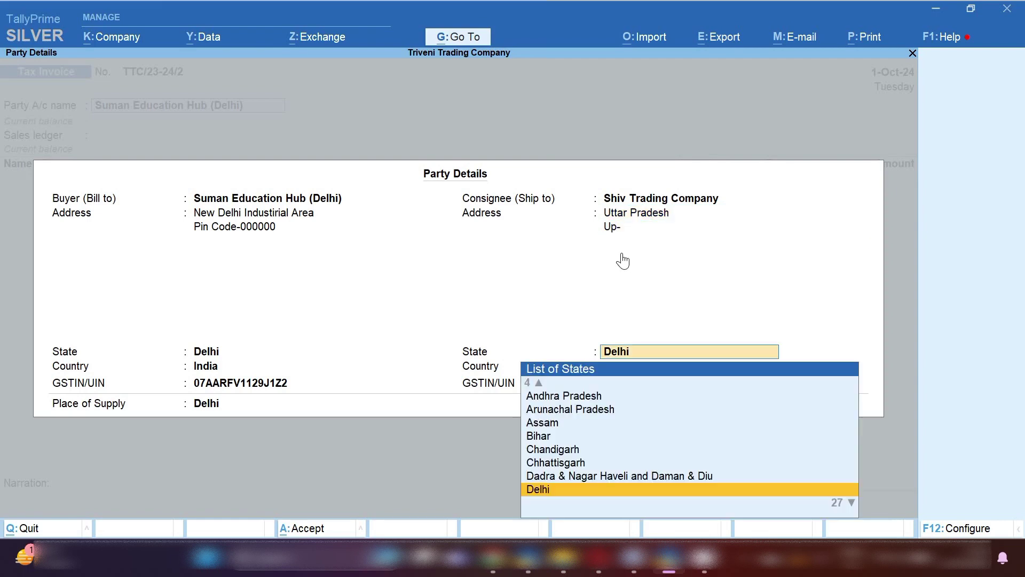
text(U)
key(Down)
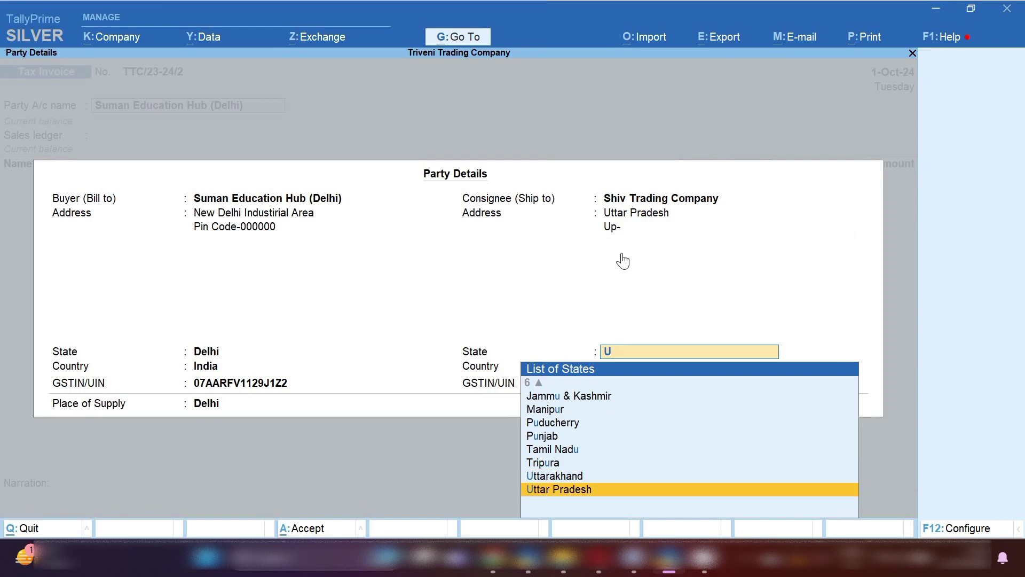
key(Return)
Step: Enter the consignee's 09-series GSTIN and accept Delhi as place of supply
text(09)
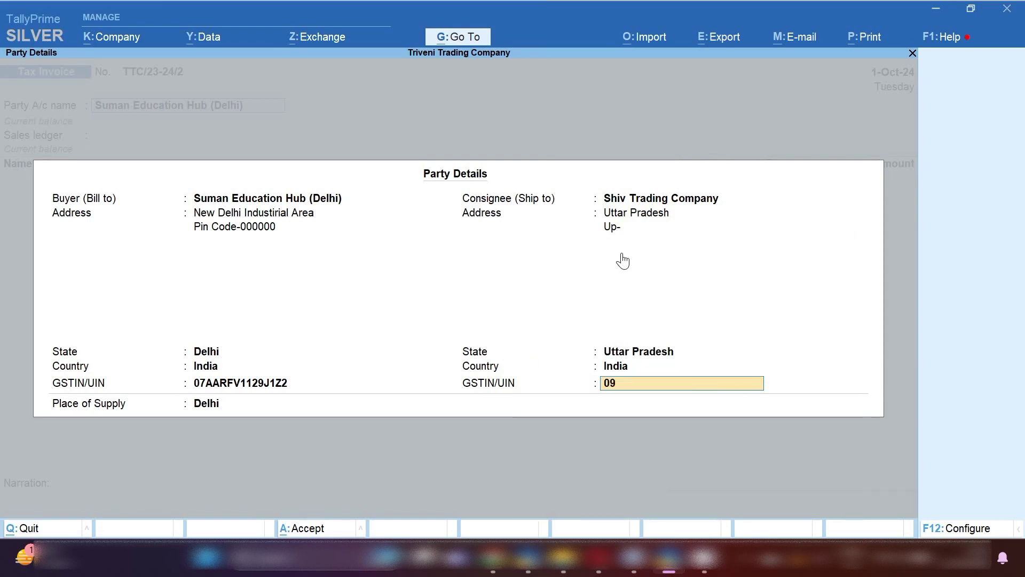
text(AAFHHR)
key(BackSpace)
text(1265)
text(S)
key(BackSpace)
text(J)
text(6)
key(Return)
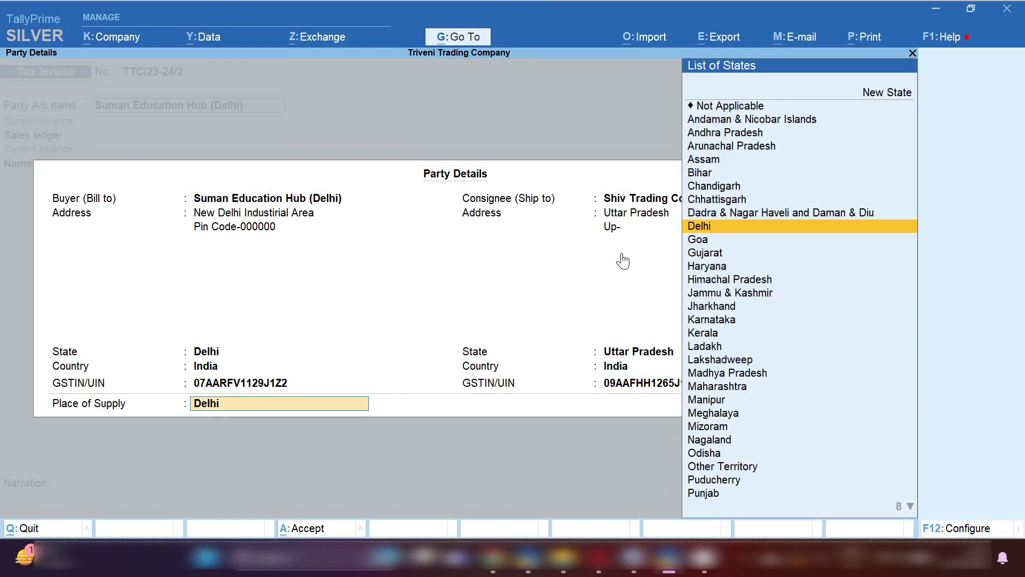
key(Return)
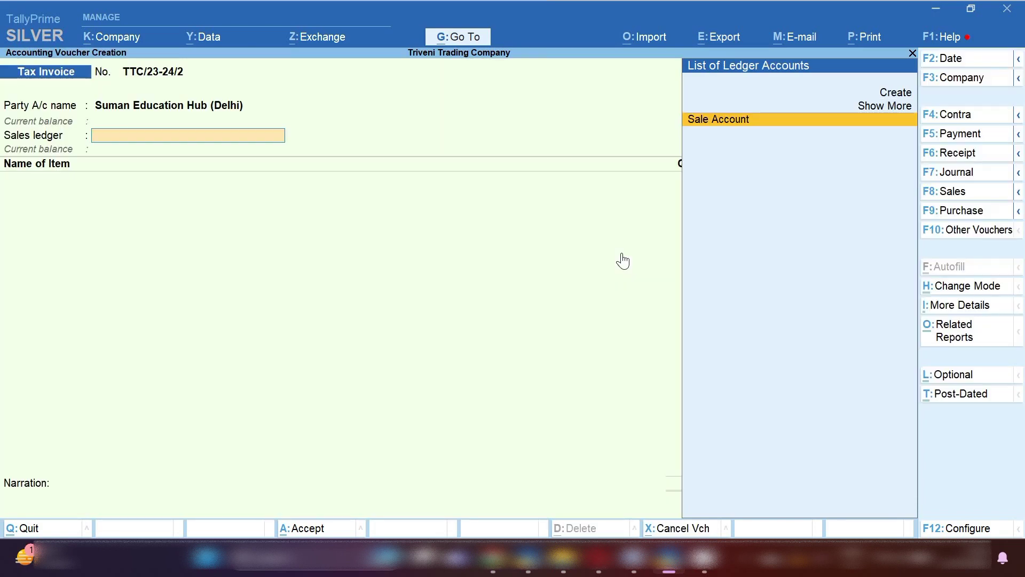
Step: Use Sale Account and add a Bag line of 20 pcs at 1,000.00 each (20,000.00)
key(Return)
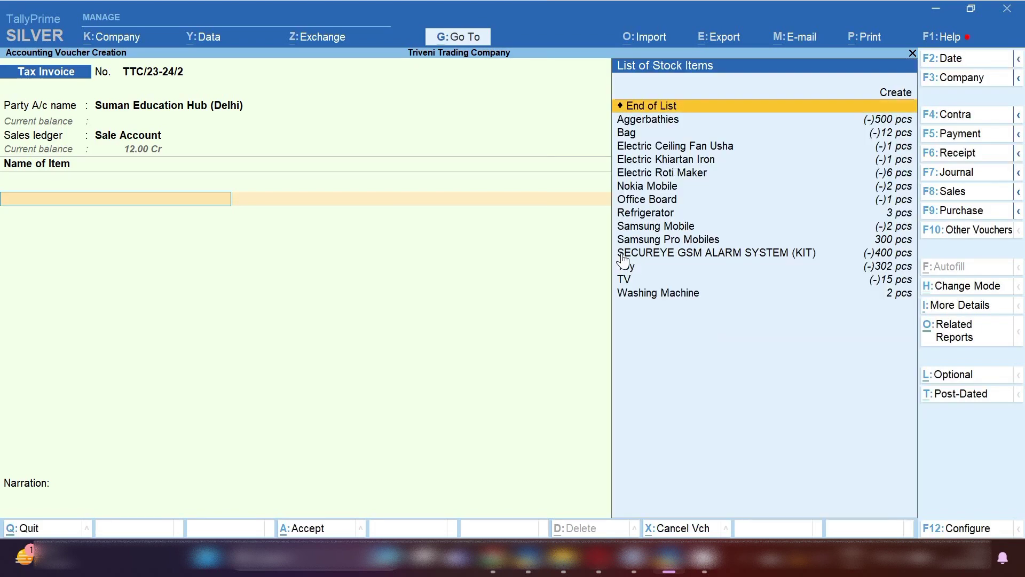
key(Down)
key(Down)
key(Return)
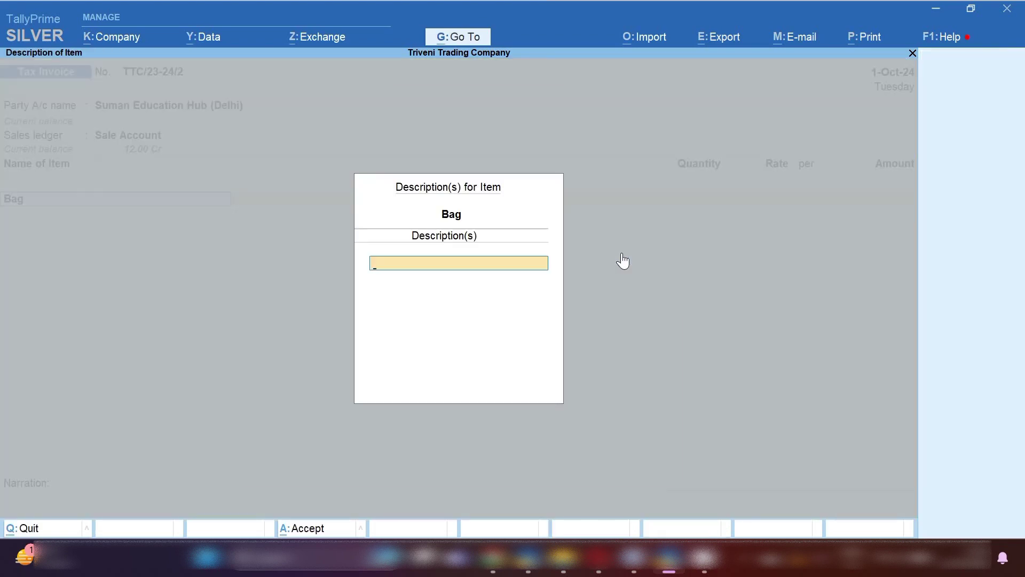
key(Return)
key(Return)
key(Return)
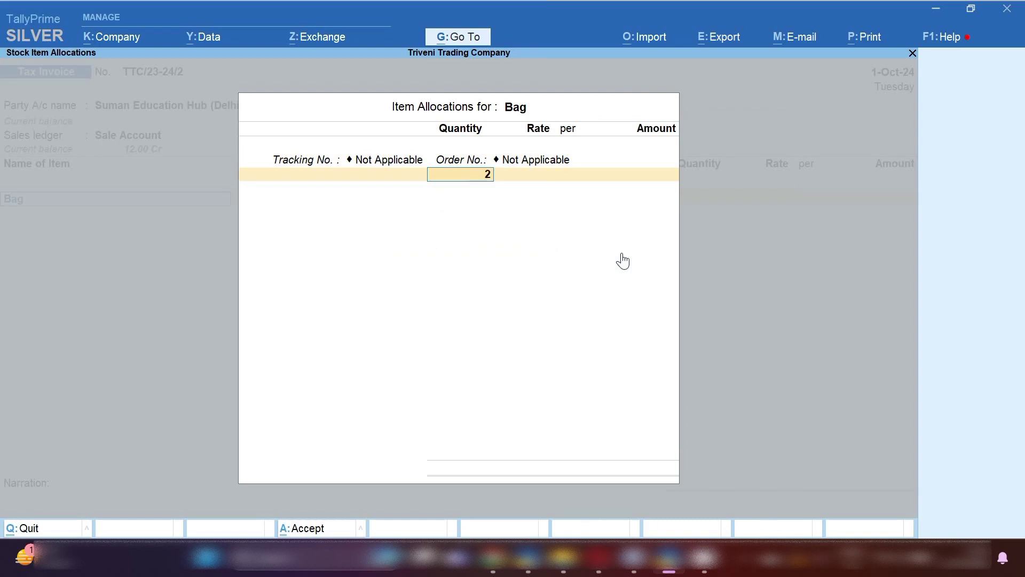
text(0)
key(Return)
key(Return)
key(Return)
key(Return)
key(Return)
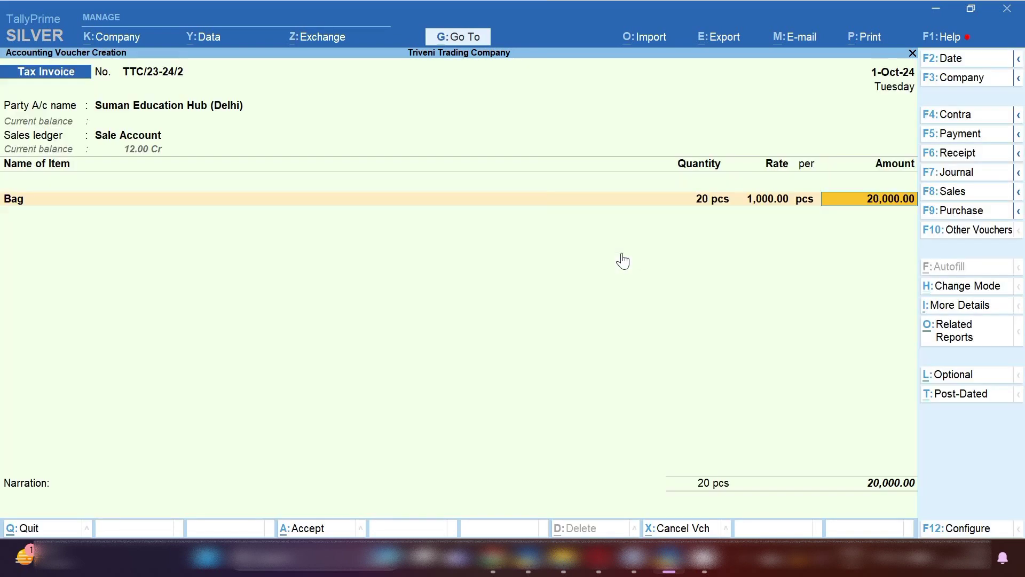
key(Return)
key(Return)
Step: Add Output Cgst and Output Sgst at 1,800.00 each, making the total 23,600.00
text(Cgs)
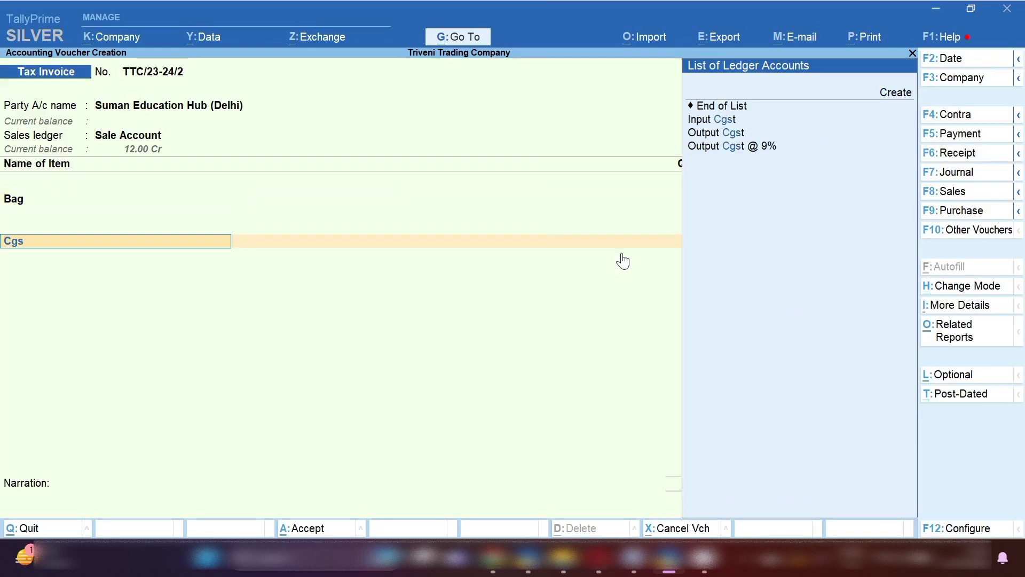
key(Down)
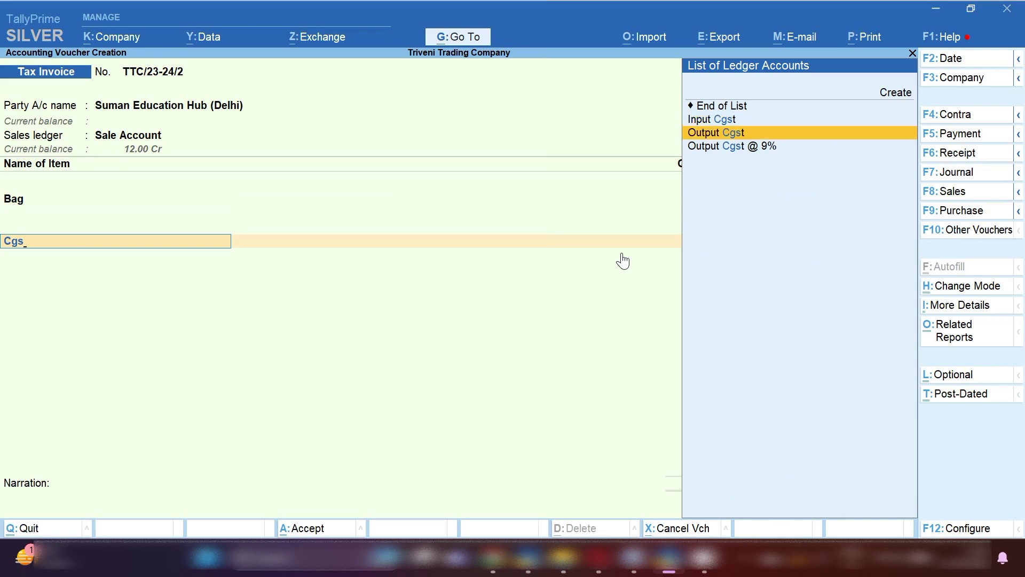
key(Return)
key(Return)
key(Return)
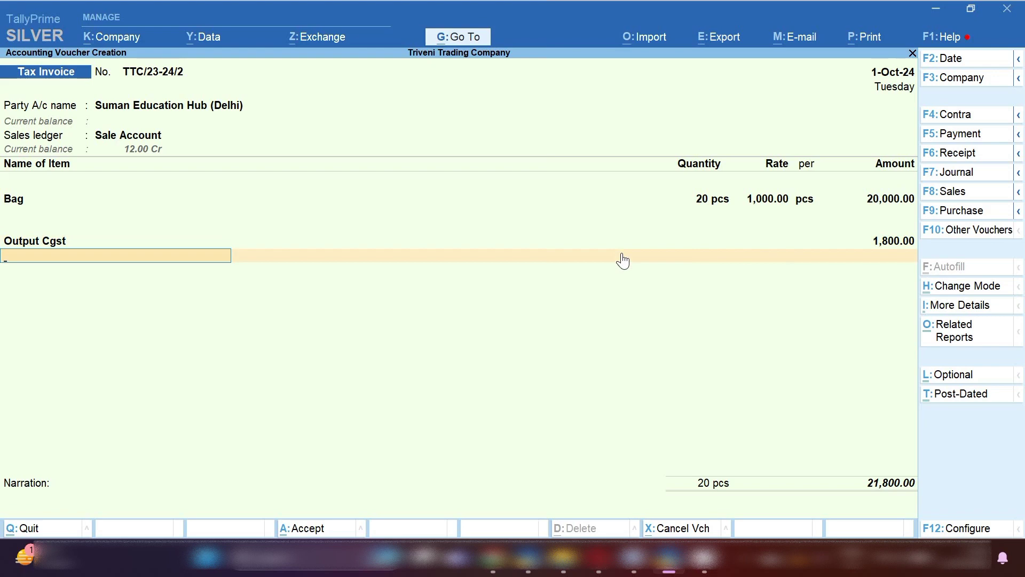
text(Sg)
key(Down)
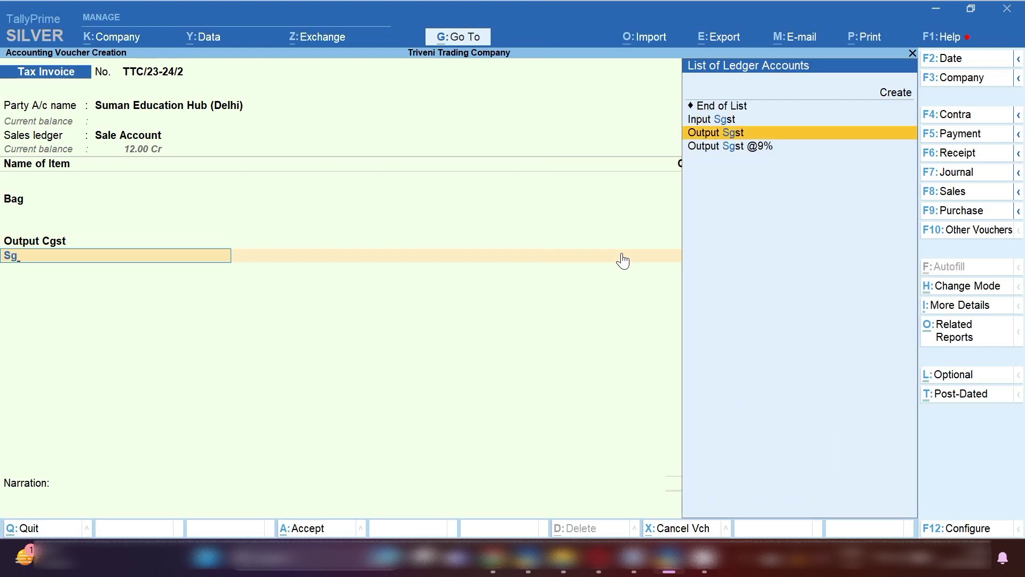
key(Return)
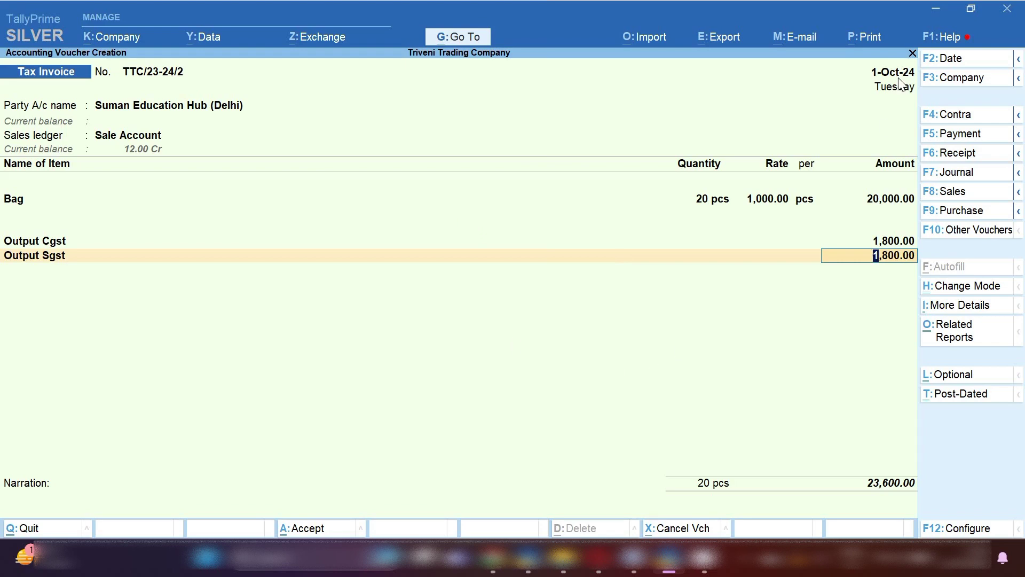
Step: Preview the print of current invoice TTC/23-24/2 with consignee, buyer, Bag line and taxes
click(863, 42)
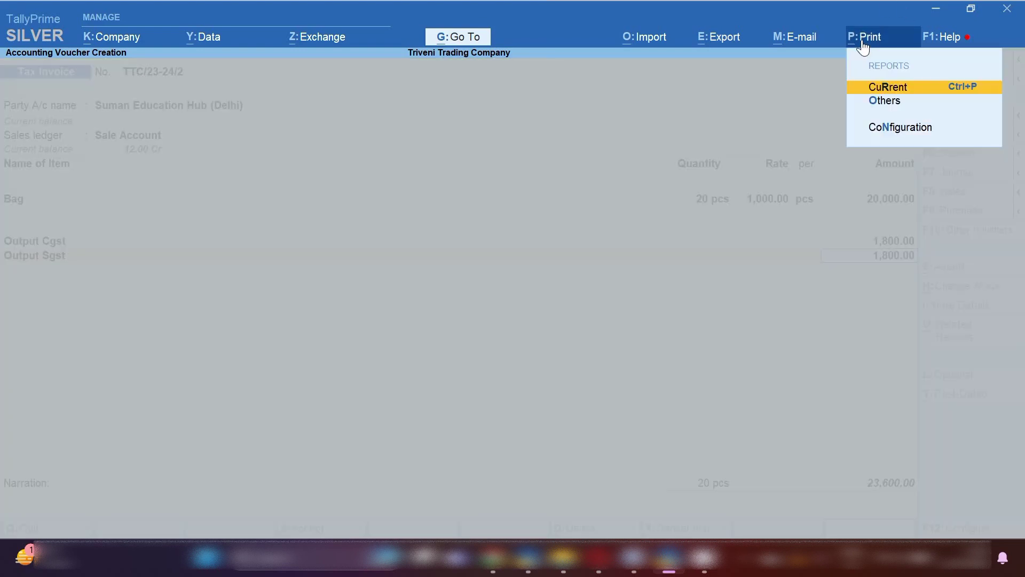
key(Return)
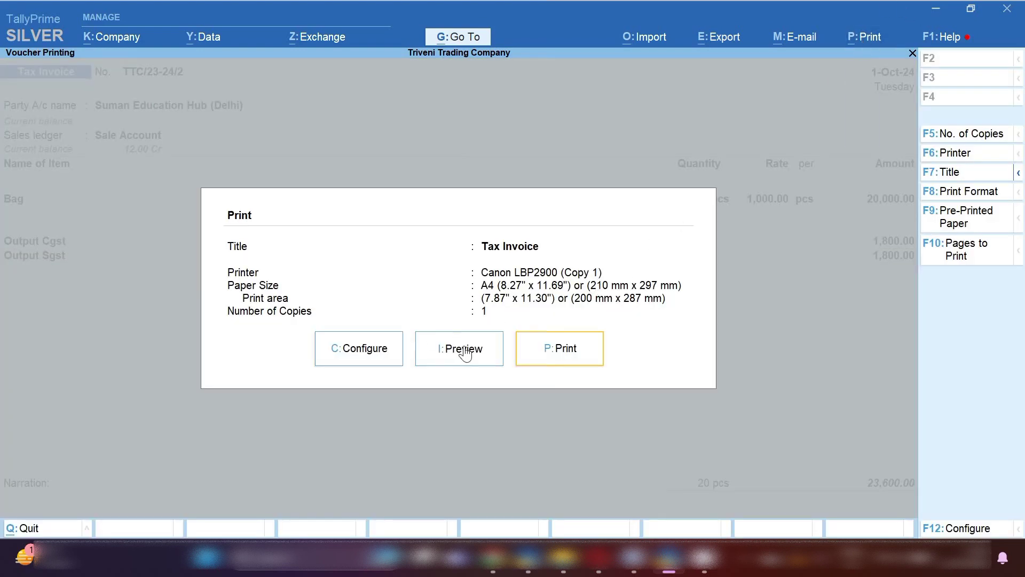
click(464, 350)
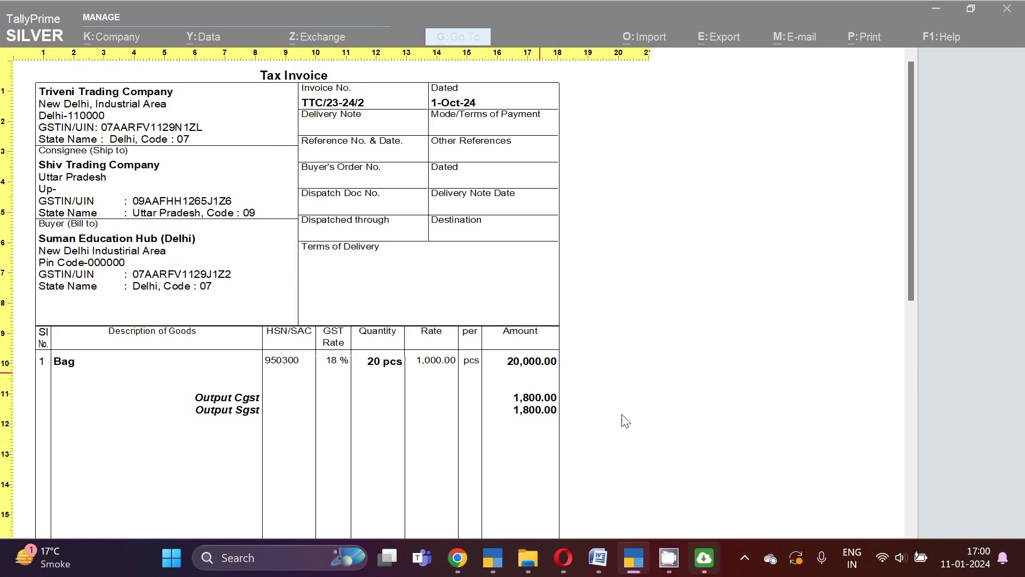
click(743, 559)
right_click(742, 508)
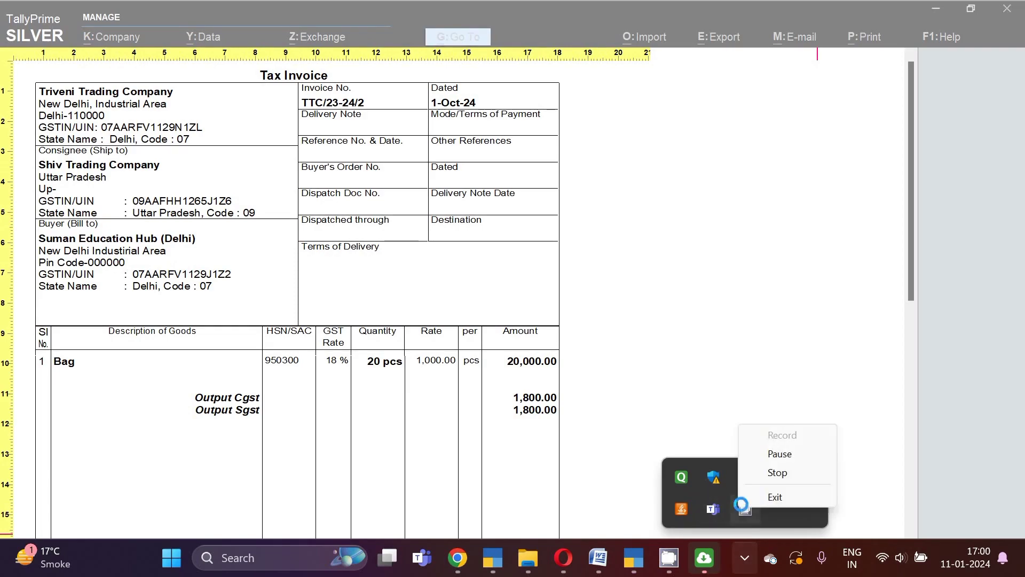